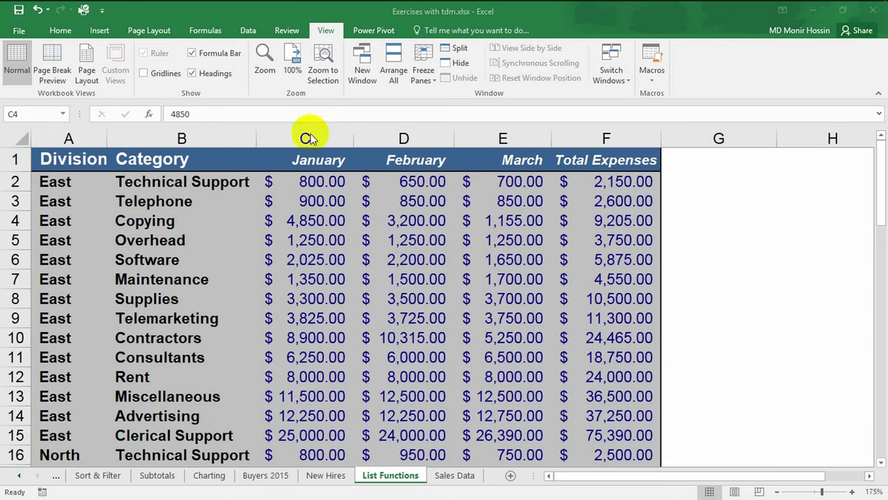
Select the entire January column, column C, of the expense table
{"action": "left_click", "coordinate": [309, 126]}
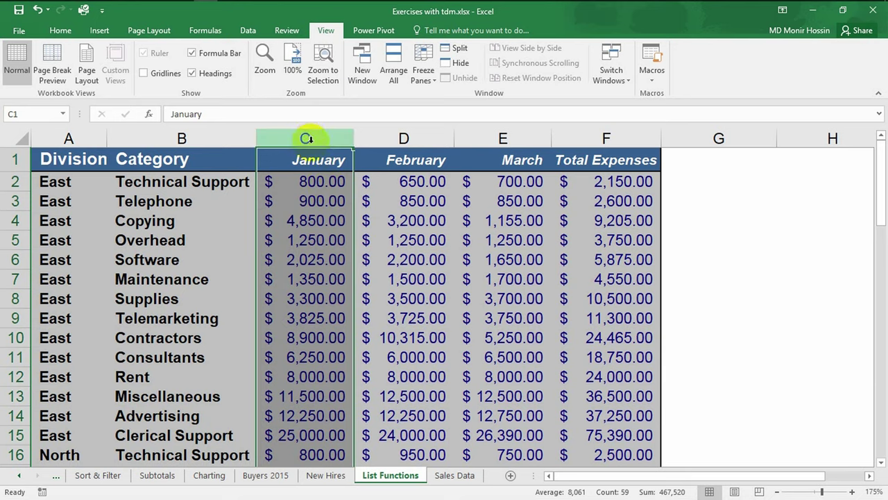
{"action": "right_click", "coordinate": [306, 139]}
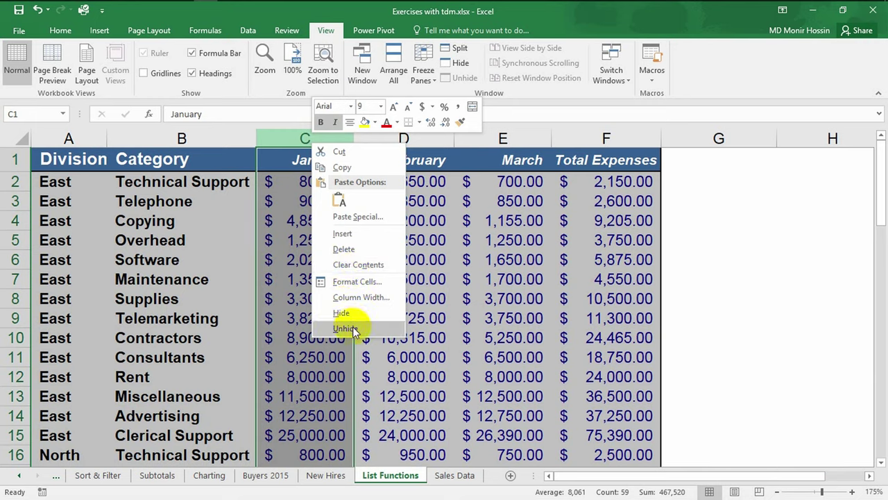
{"action": "left_click", "coordinate": [467, 321]}
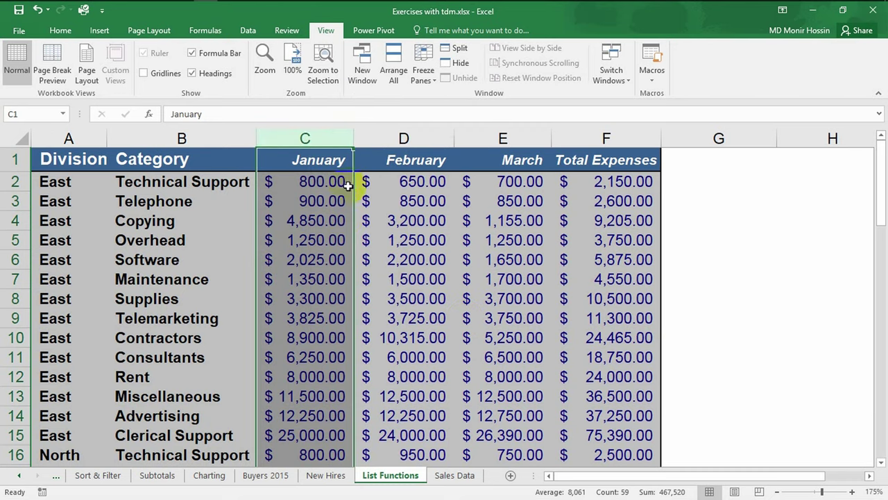
{"action": "right_click", "coordinate": [307, 142]}
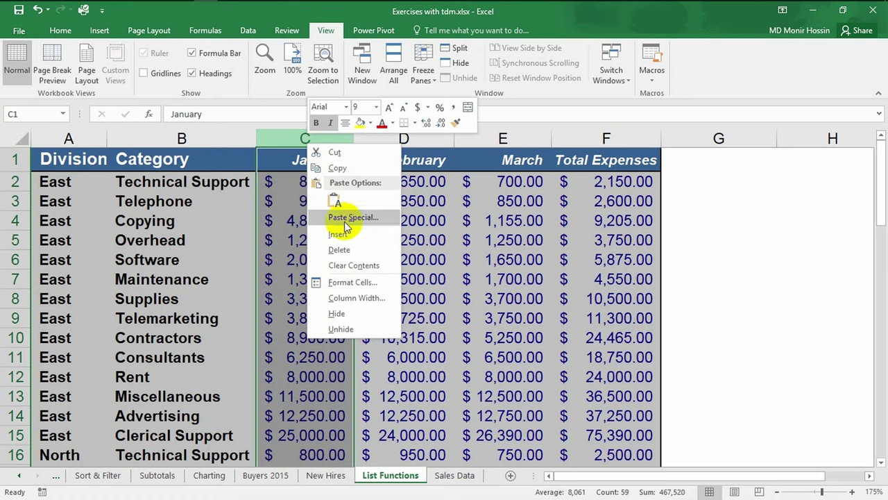
{"action": "left_click", "coordinate": [353, 313]}
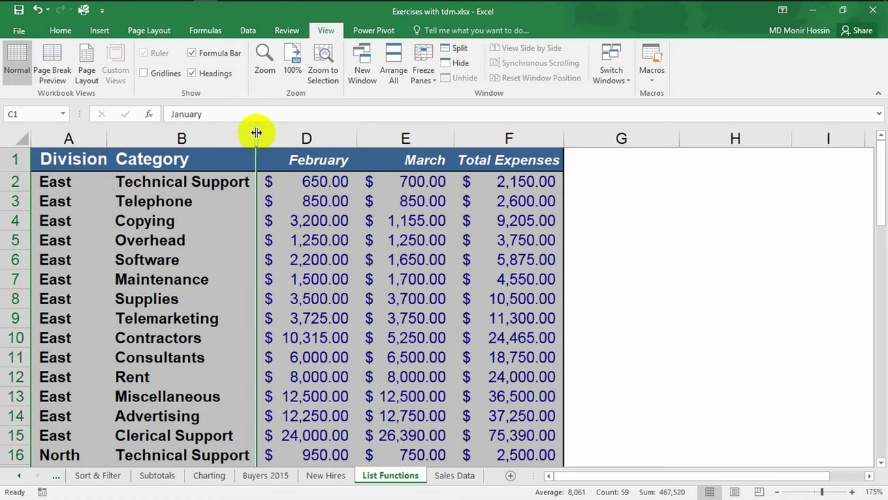
{"action": "right_click", "coordinate": [256, 133]}
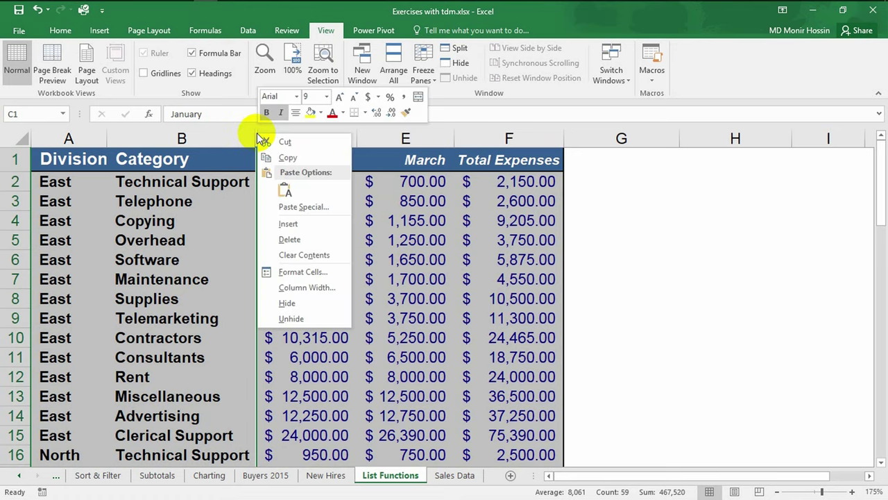
{"action": "left_click", "coordinate": [300, 318]}
{"action": "left_click", "coordinate": [351, 244]}
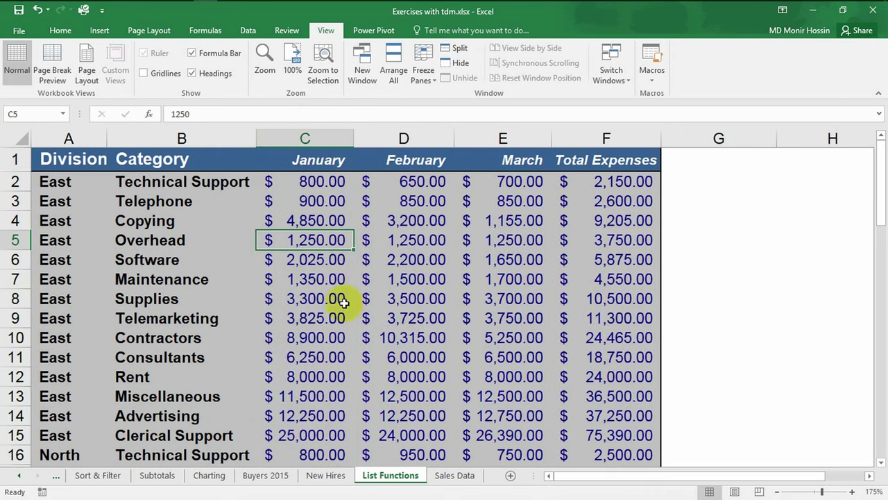
{"action": "left_click", "coordinate": [418, 350]}
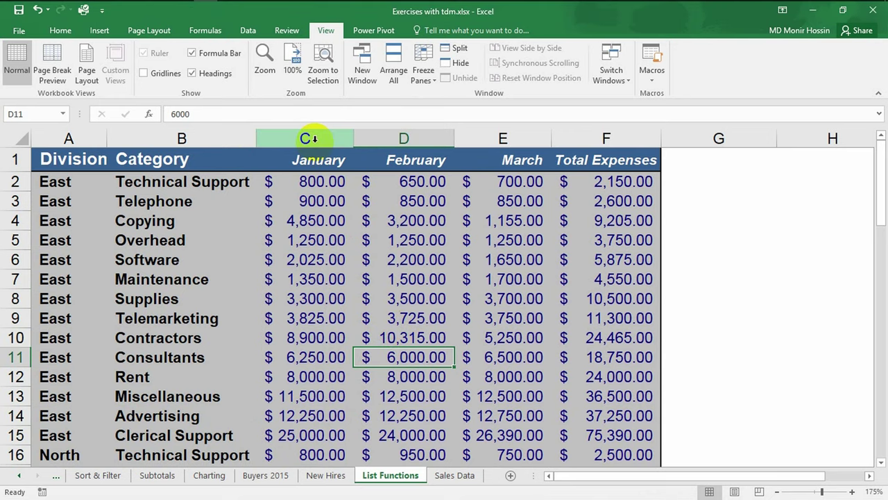
Group column C as an outline, then collapse and re-expand it to check the group
{"action": "left_click", "coordinate": [313, 138]}
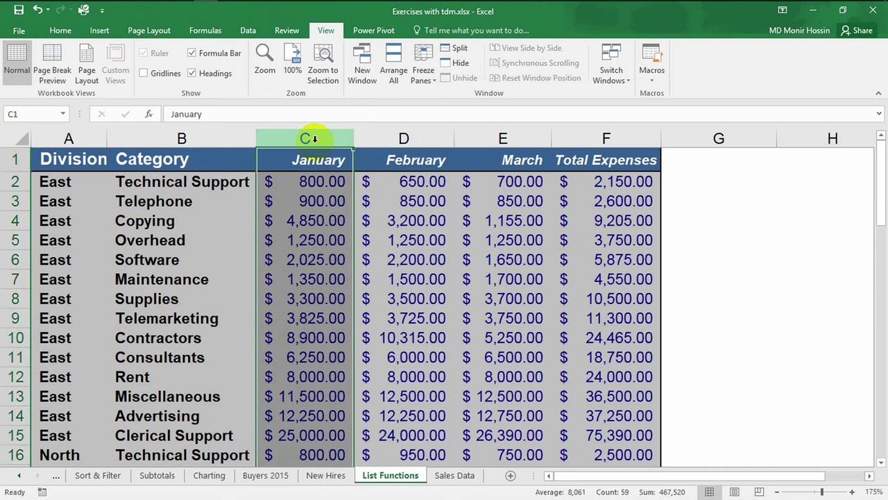
{"action": "left_click", "coordinate": [248, 33]}
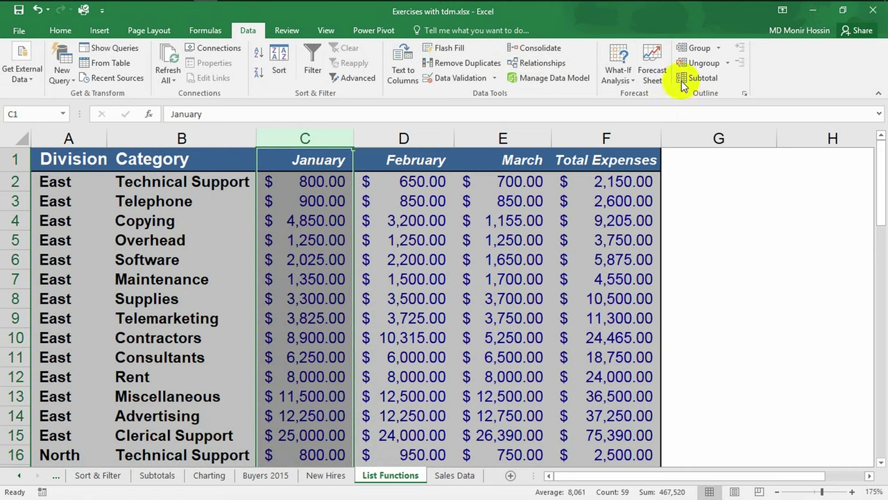
{"action": "left_click", "coordinate": [720, 48]}
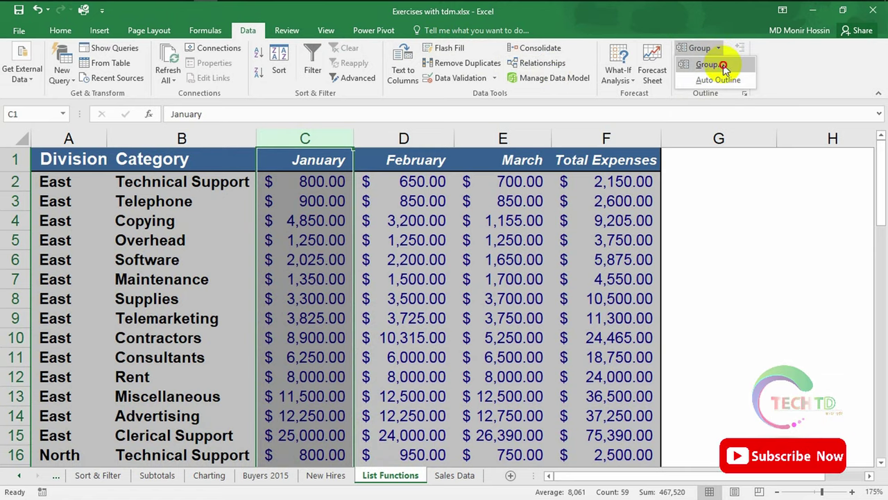
{"action": "left_click", "coordinate": [720, 79]}
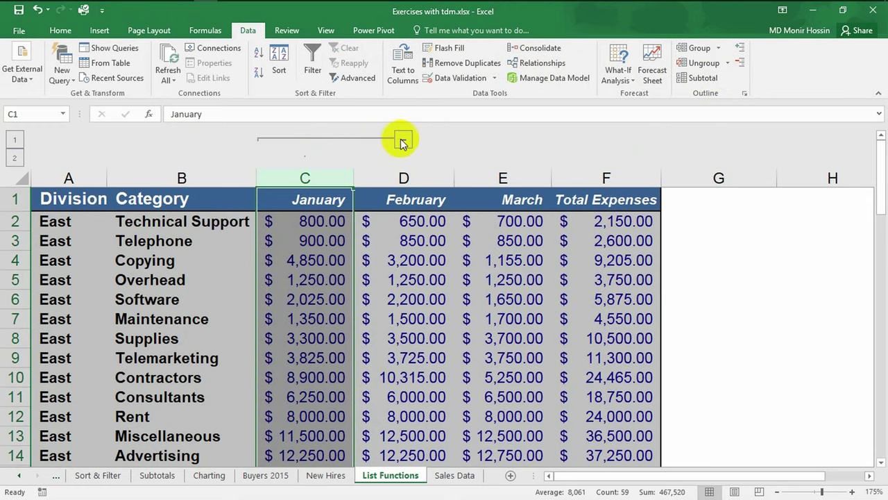
{"action": "left_click", "coordinate": [404, 141]}
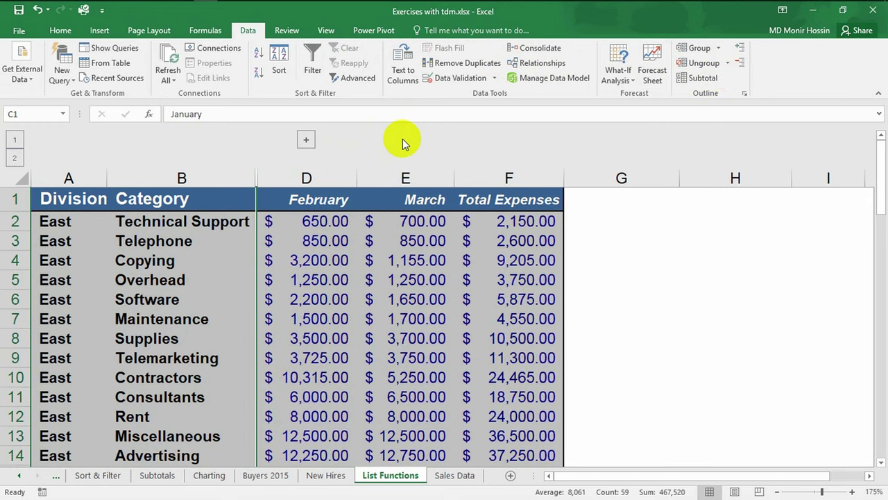
{"action": "left_click", "coordinate": [307, 140]}
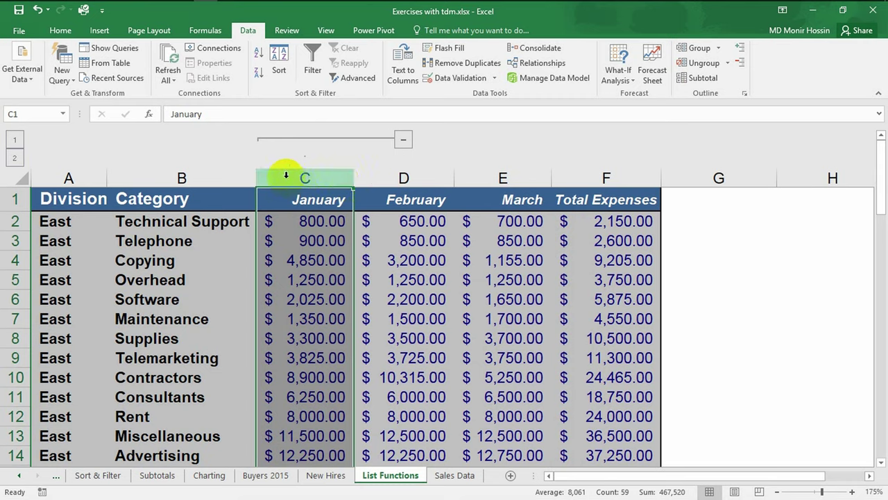
Group the January and February columns as a nested outline and test collapsing it
{"action": "left_click_drag", "start_coordinate": [286, 175], "coordinate": [407, 174]}
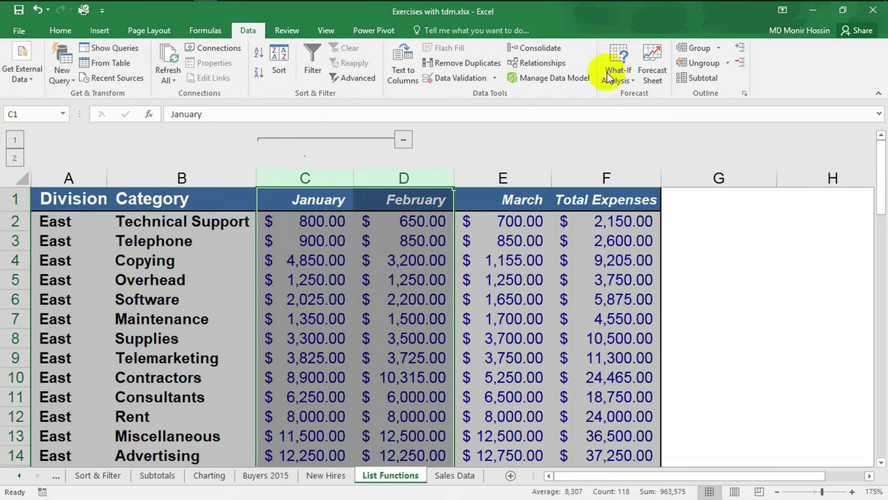
{"action": "left_click", "coordinate": [698, 49]}
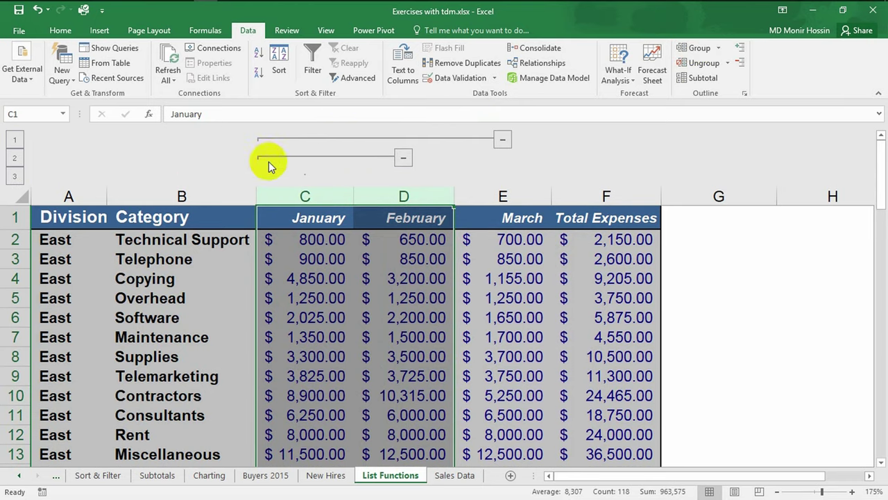
{"action": "left_click", "coordinate": [403, 157]}
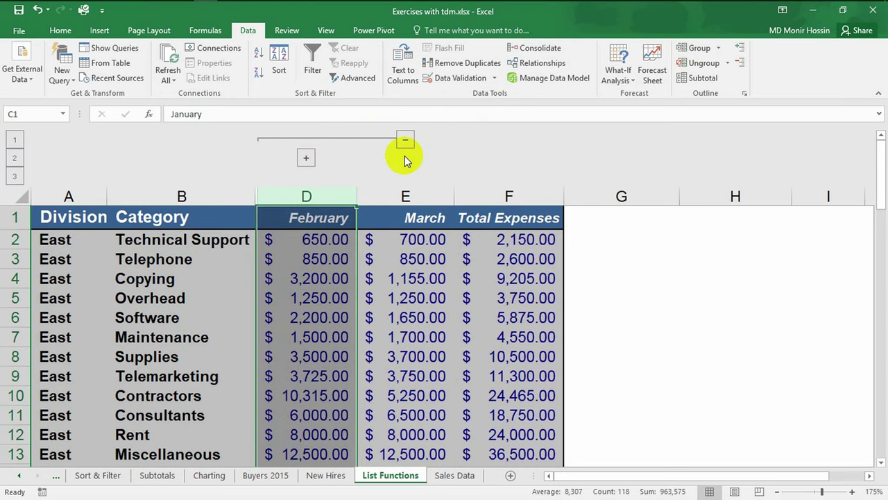
{"action": "left_click", "coordinate": [304, 157]}
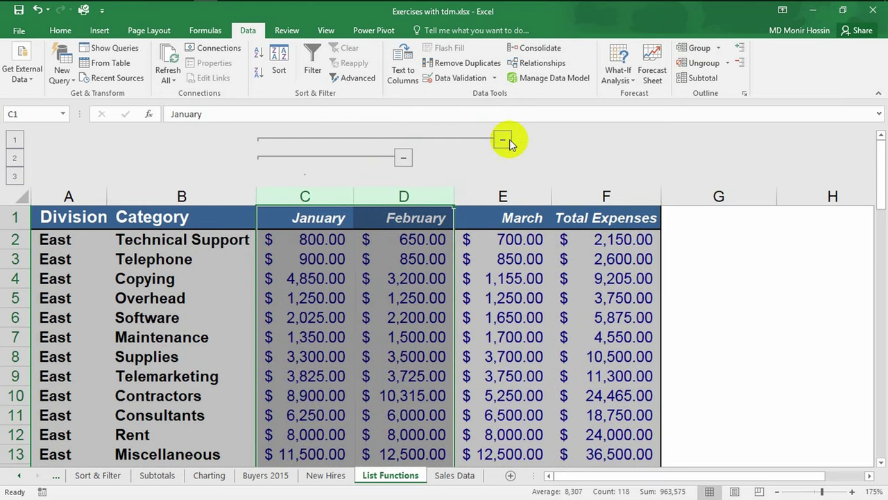
{"action": "left_click", "coordinate": [504, 139]}
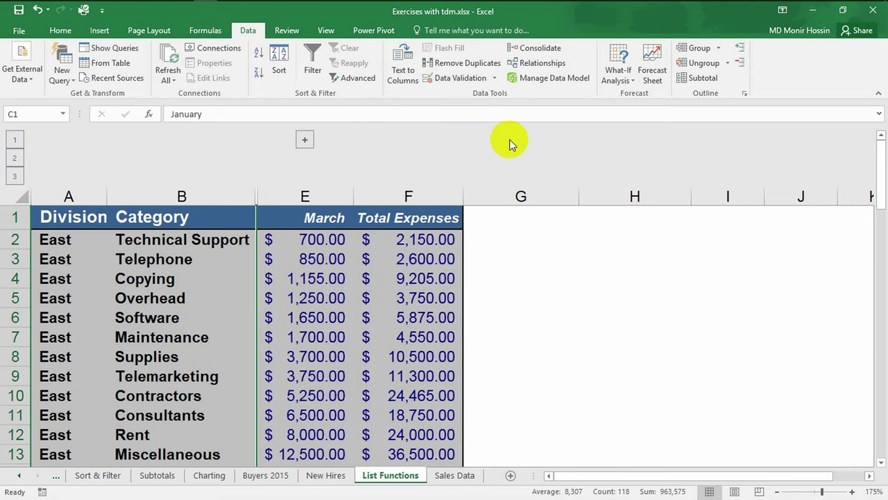
{"action": "left_click", "coordinate": [303, 139]}
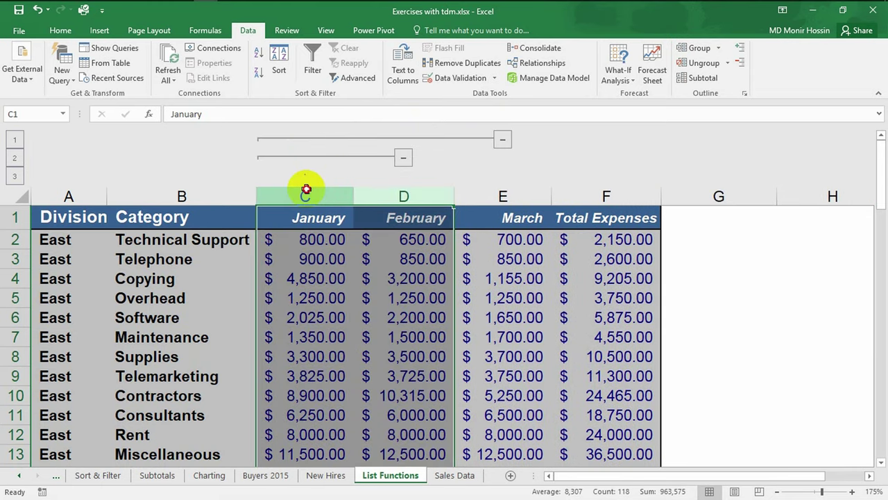
Add columns C–E as an outer group and collapse the whole January–March group
{"action": "left_click_drag", "start_coordinate": [303, 188], "coordinate": [491, 186]}
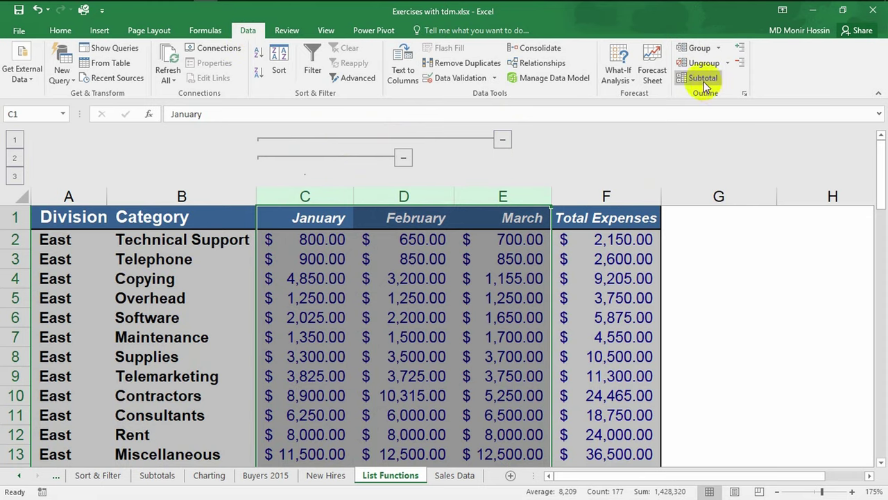
{"action": "left_click", "coordinate": [701, 51]}
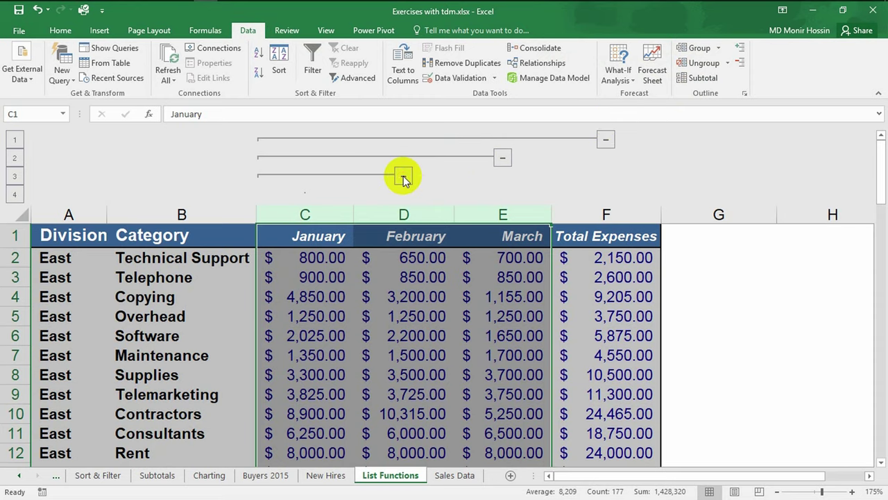
{"action": "left_click", "coordinate": [403, 176]}
{"action": "left_click", "coordinate": [306, 176]}
{"action": "left_click", "coordinate": [504, 161]}
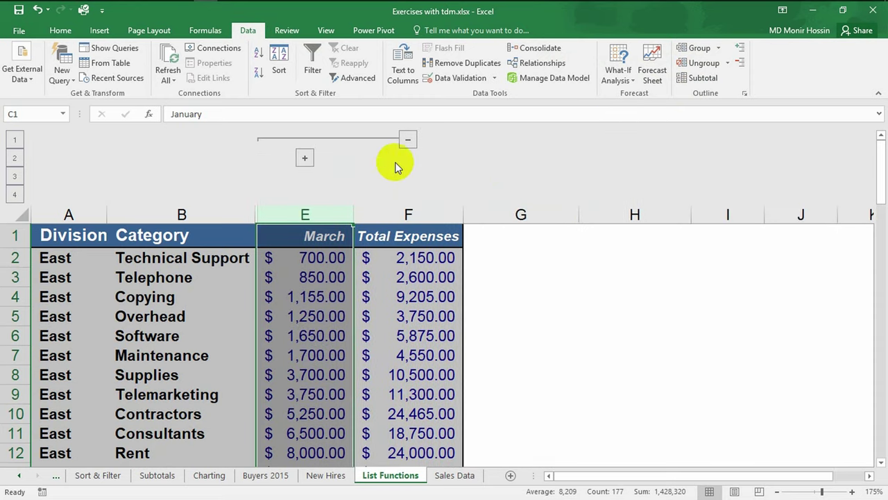
{"action": "left_click", "coordinate": [303, 157]}
{"action": "left_click", "coordinate": [606, 140]}
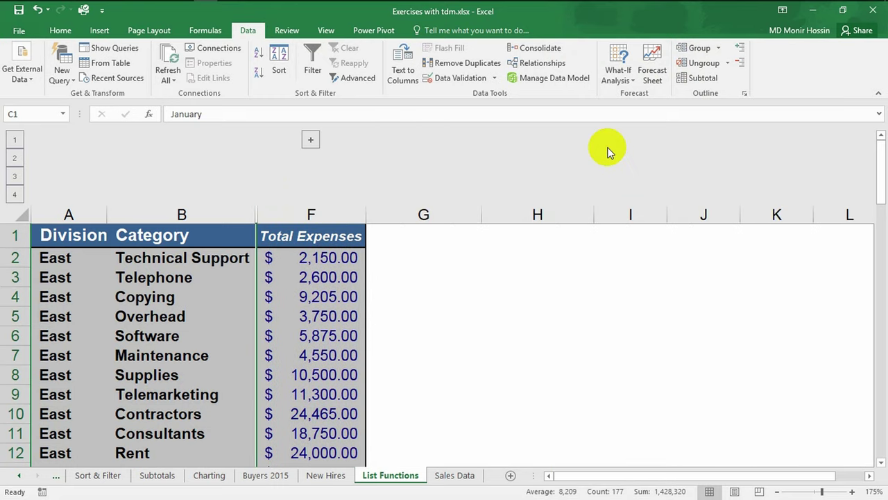
Select the East rows 2–15 and group them into a row outline
{"action": "scroll", "coordinate": [492, 303], "scroll_direction": "down", "scroll_amount": 1}
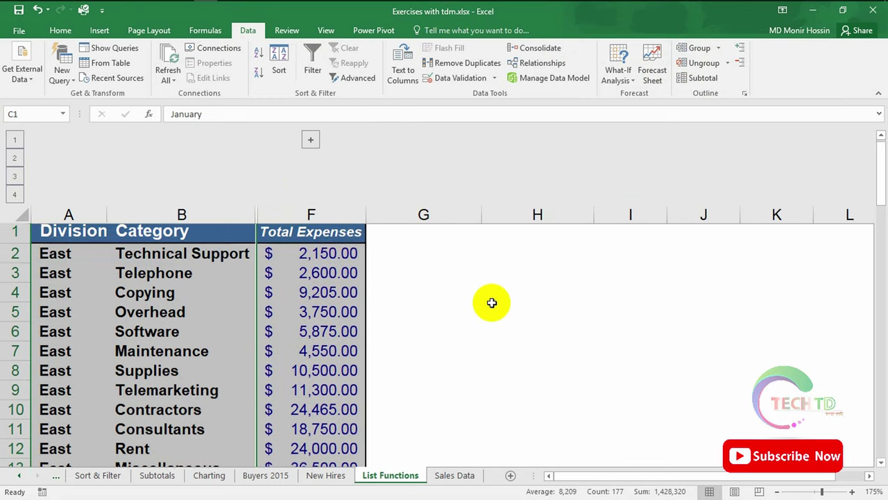
{"action": "scroll", "coordinate": [491, 302], "scroll_direction": "up", "scroll_amount": 1}
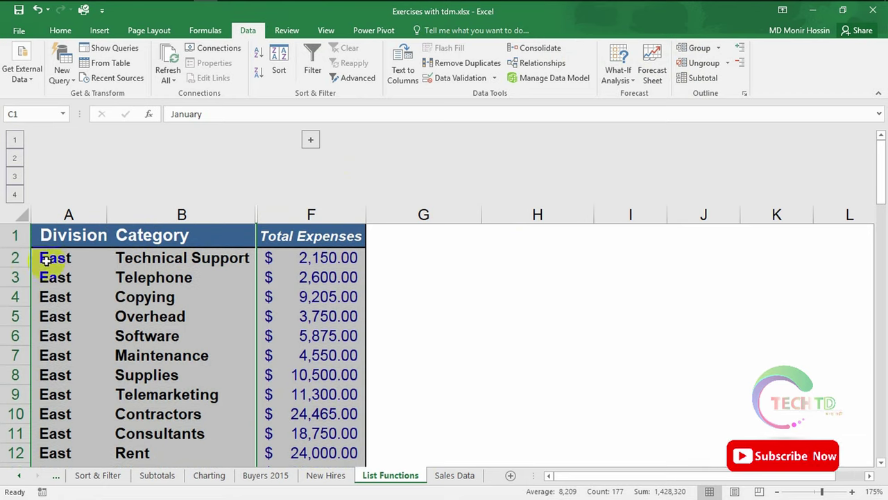
{"action": "scroll", "coordinate": [23, 257], "scroll_direction": "down", "scroll_amount": 3}
{"action": "scroll", "coordinate": [27, 257], "scroll_direction": "down", "scroll_amount": 1}
{"action": "scroll", "coordinate": [34, 259], "scroll_direction": "down", "scroll_amount": 1}
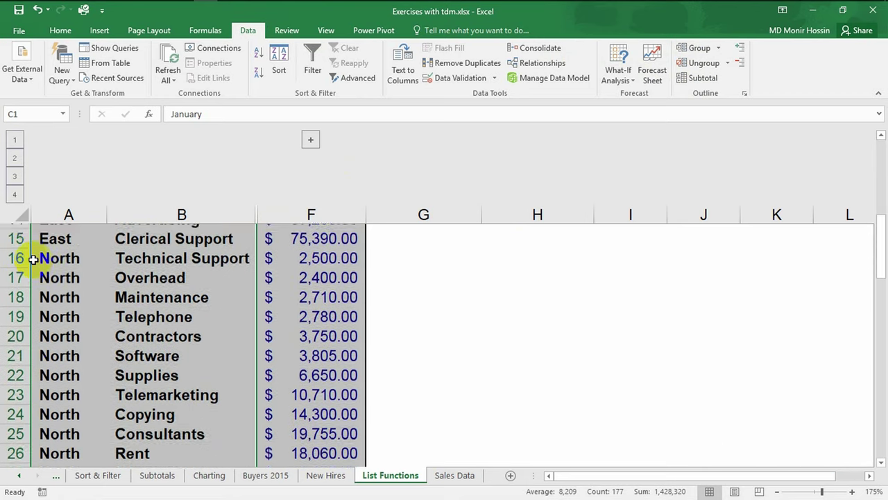
{"action": "scroll", "coordinate": [34, 259], "scroll_direction": "down", "scroll_amount": 2}
{"action": "scroll", "coordinate": [33, 259], "scroll_direction": "down", "scroll_amount": 1}
{"action": "scroll", "coordinate": [33, 258], "scroll_direction": "down", "scroll_amount": 2}
{"action": "scroll", "coordinate": [34, 259], "scroll_direction": "down", "scroll_amount": 2}
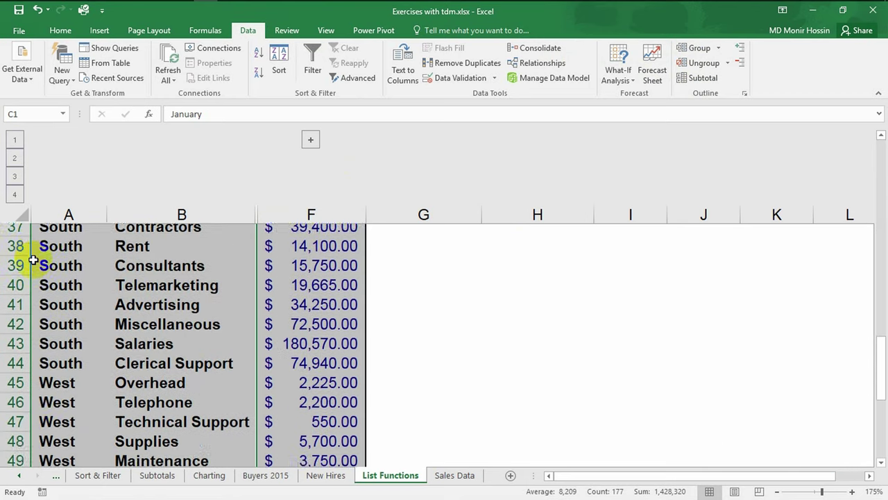
{"action": "scroll", "coordinate": [33, 259], "scroll_direction": "up", "scroll_amount": 2}
{"action": "scroll", "coordinate": [34, 259], "scroll_direction": "up", "scroll_amount": 5}
{"action": "scroll", "coordinate": [33, 259], "scroll_direction": "up", "scroll_amount": 5}
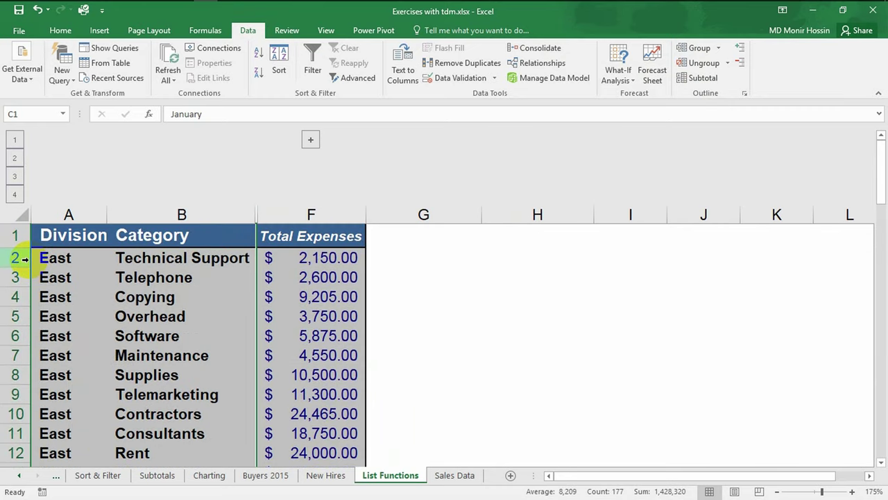
{"action": "left_click_drag", "start_coordinate": [18, 262], "coordinate": [17, 479]}
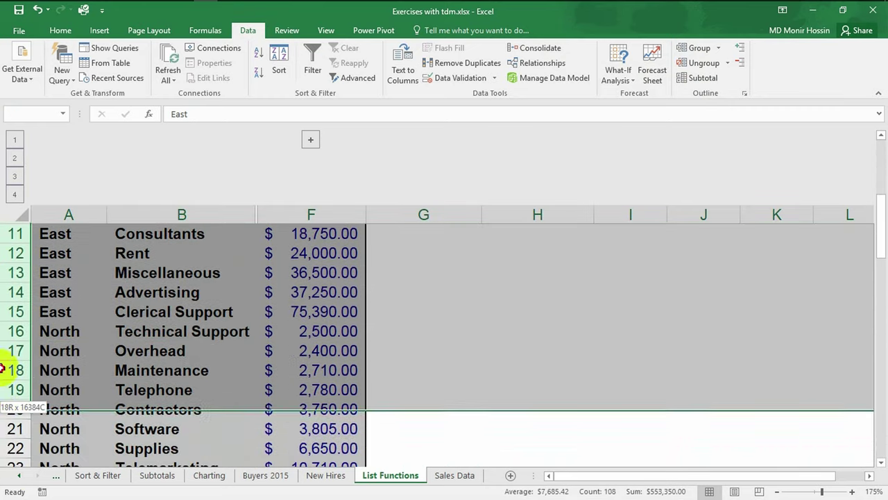
{"action": "left_click_drag", "start_coordinate": [16, 478], "coordinate": [16, 311]}
{"action": "scroll", "coordinate": [286, 372], "scroll_direction": "up", "scroll_amount": 4}
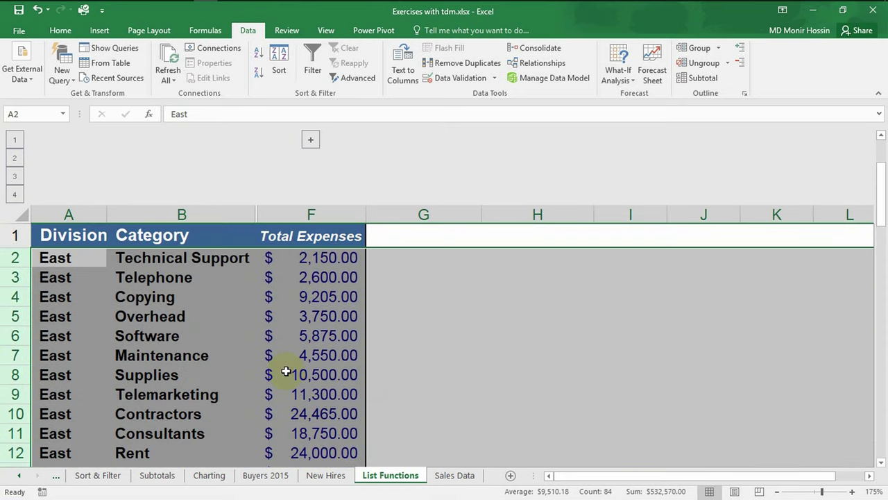
{"action": "left_click", "coordinate": [696, 47]}
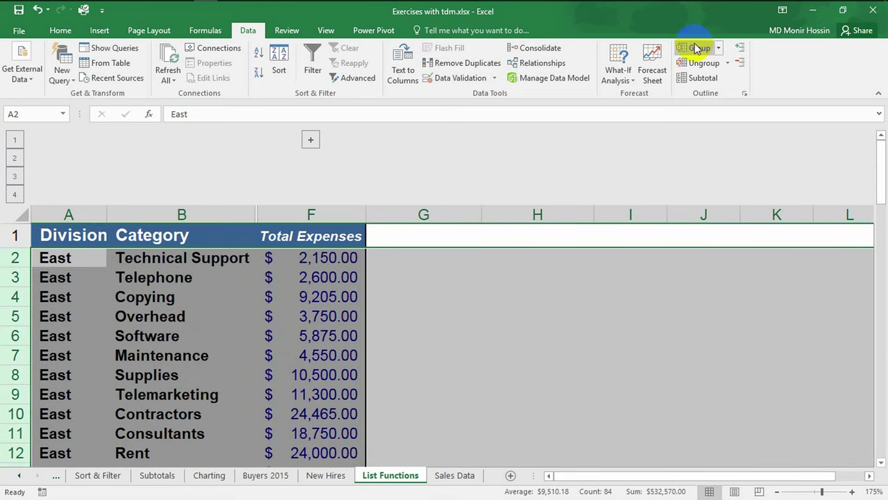
Try row outline levels 1 and 2, then collapse the East rows group
{"action": "scroll", "coordinate": [7, 311], "scroll_direction": "down", "scroll_amount": 2}
{"action": "scroll", "coordinate": [6, 258], "scroll_direction": "up", "scroll_amount": 2}
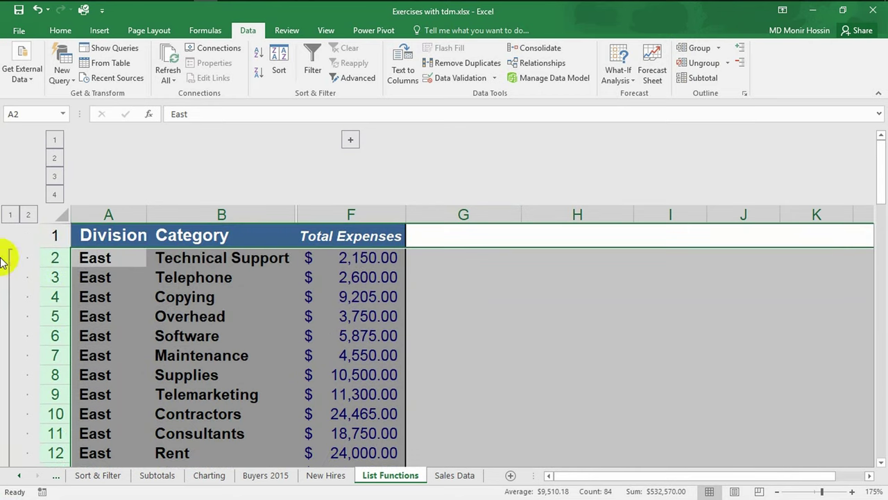
{"action": "left_click", "coordinate": [10, 216]}
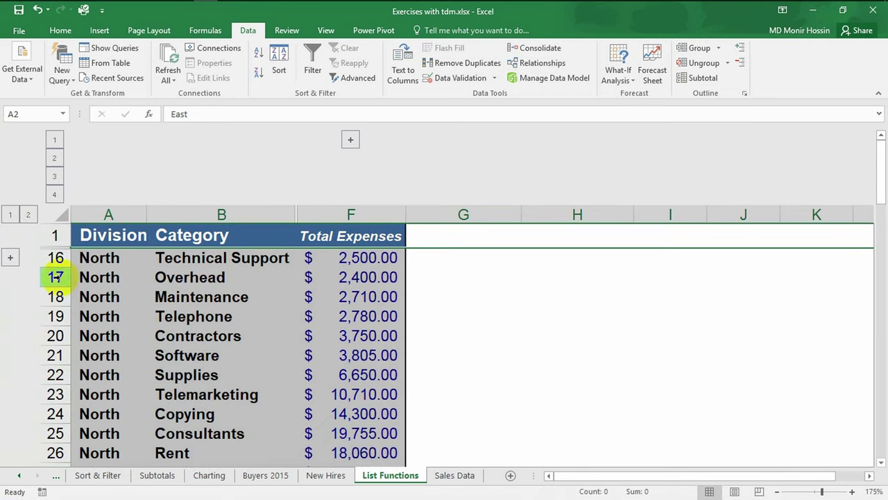
{"action": "scroll", "coordinate": [144, 322], "scroll_direction": "down", "scroll_amount": 1}
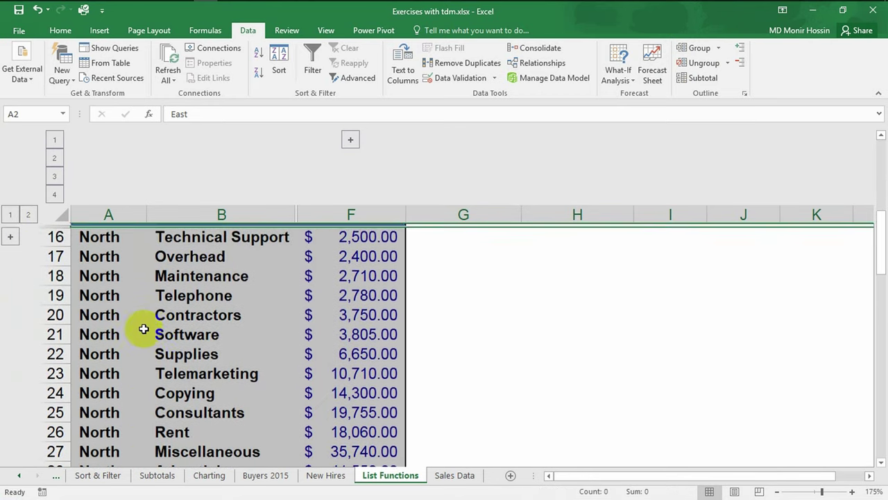
{"action": "scroll", "coordinate": [142, 327], "scroll_direction": "up", "scroll_amount": 1}
{"action": "left_click", "coordinate": [30, 213]}
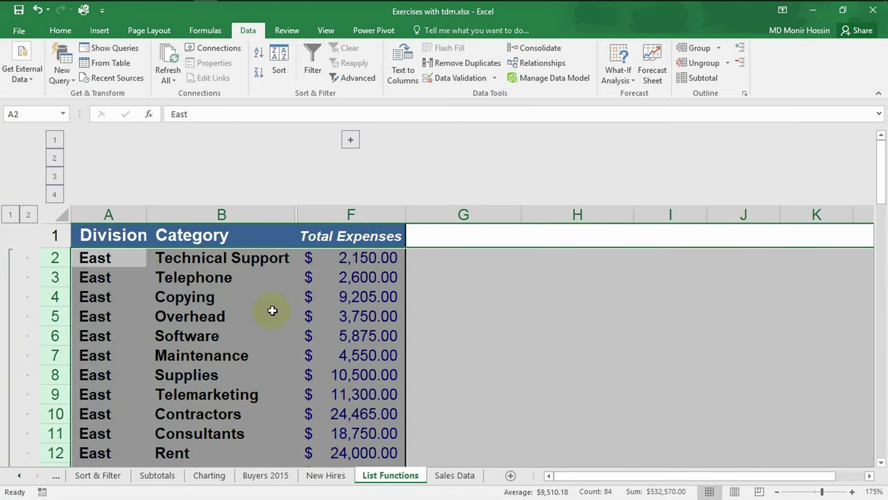
{"action": "scroll", "coordinate": [201, 294], "scroll_direction": "down", "scroll_amount": 4}
{"action": "scroll", "coordinate": [181, 298], "scroll_direction": "down", "scroll_amount": 1}
{"action": "scroll", "coordinate": [181, 299], "scroll_direction": "up", "scroll_amount": 2}
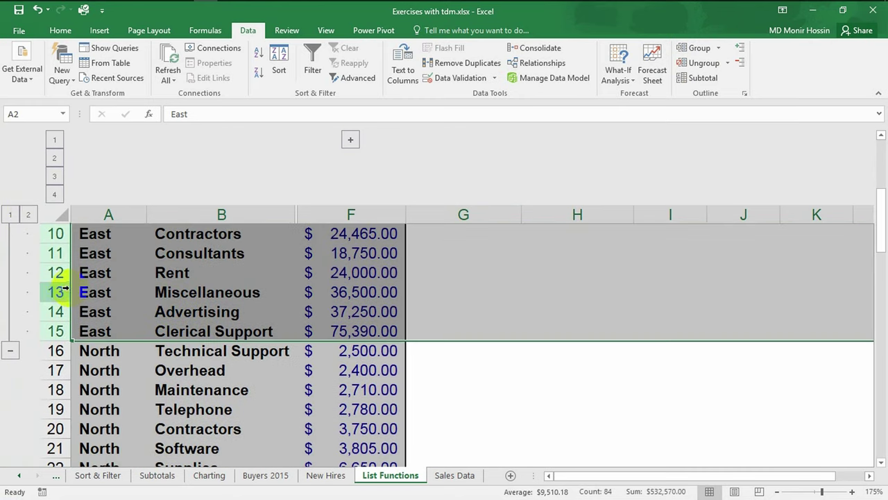
{"action": "left_click", "coordinate": [11, 351]}
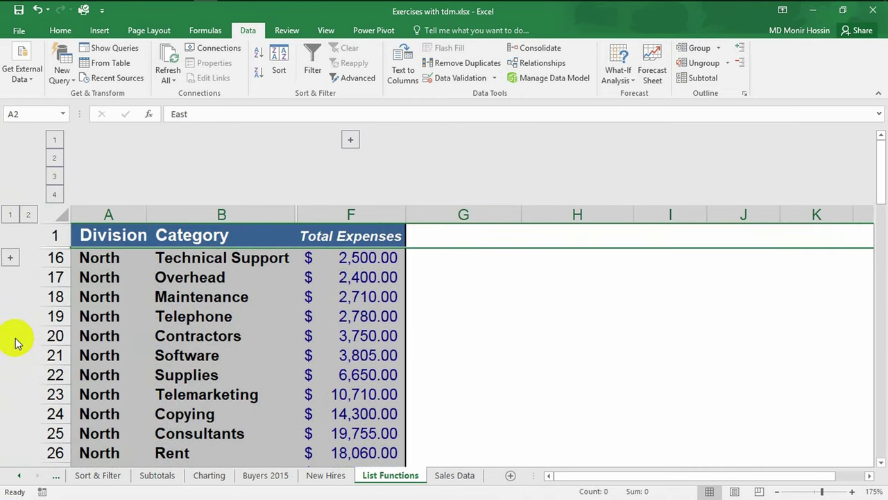